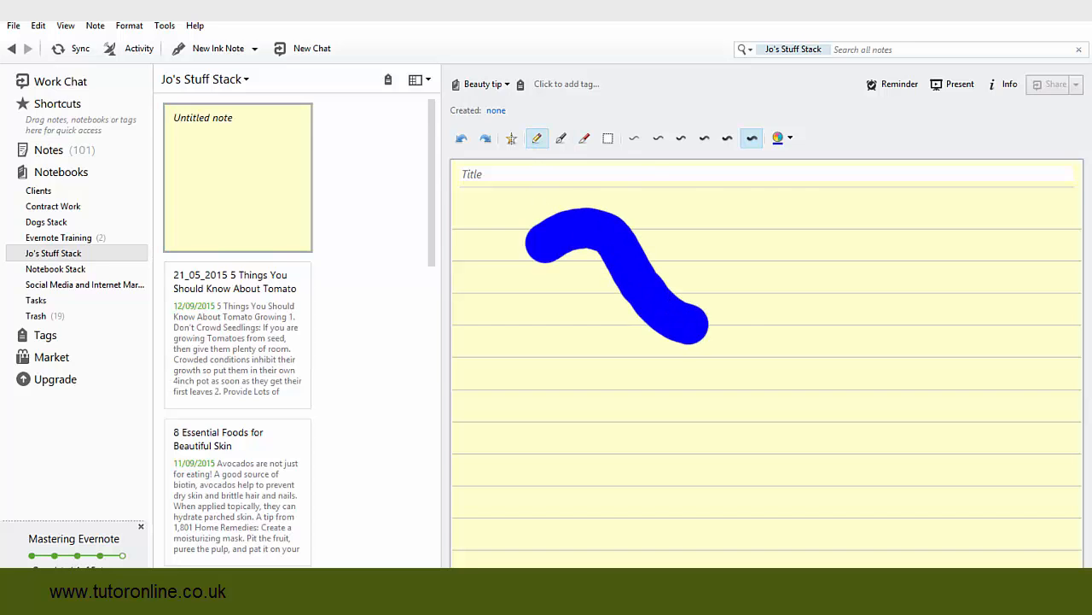
# Draw two thin blue freehand curves below the thick stroke in the ink note, switching to the other pen type for the second.
pyautogui.click(658, 138)
pyautogui.moveTo(549, 327)
pyautogui.mouseDown()
pyautogui.moveTo(610, 390)
pyautogui.moveTo(731, 427)
pyautogui.mouseUp()
pyautogui.click(561, 138)
pyautogui.moveTo(491, 373)
pyautogui.mouseDown()
pyautogui.moveTo(564, 400)
pyautogui.moveTo(773, 523)
pyautogui.mouseUp()
# Erase the thick blue stroke from the ink note, and delete the note.
pyautogui.click(752, 138)
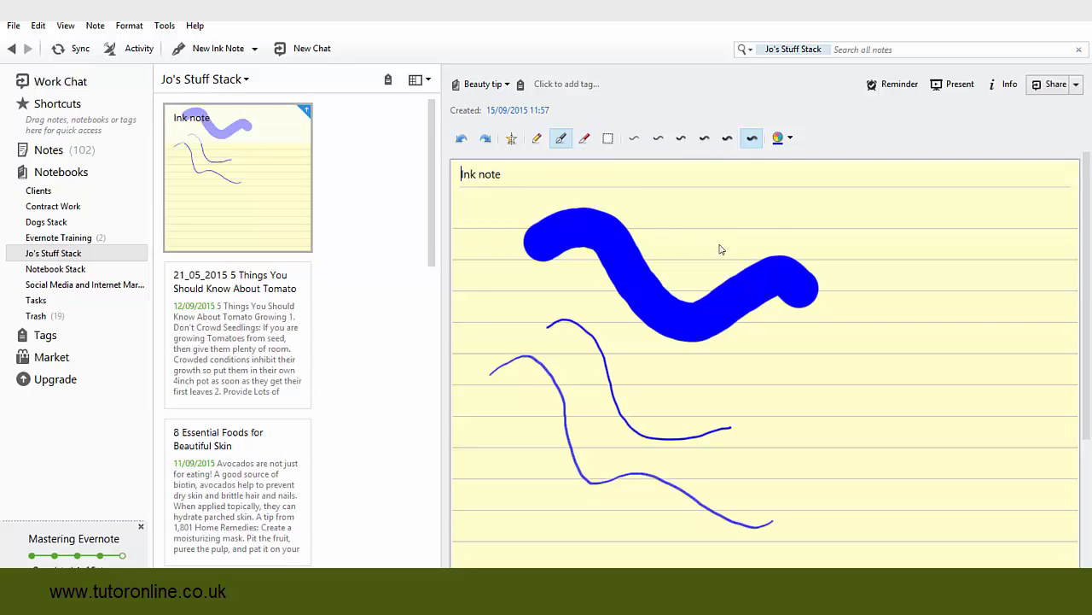
pyautogui.click(585, 138)
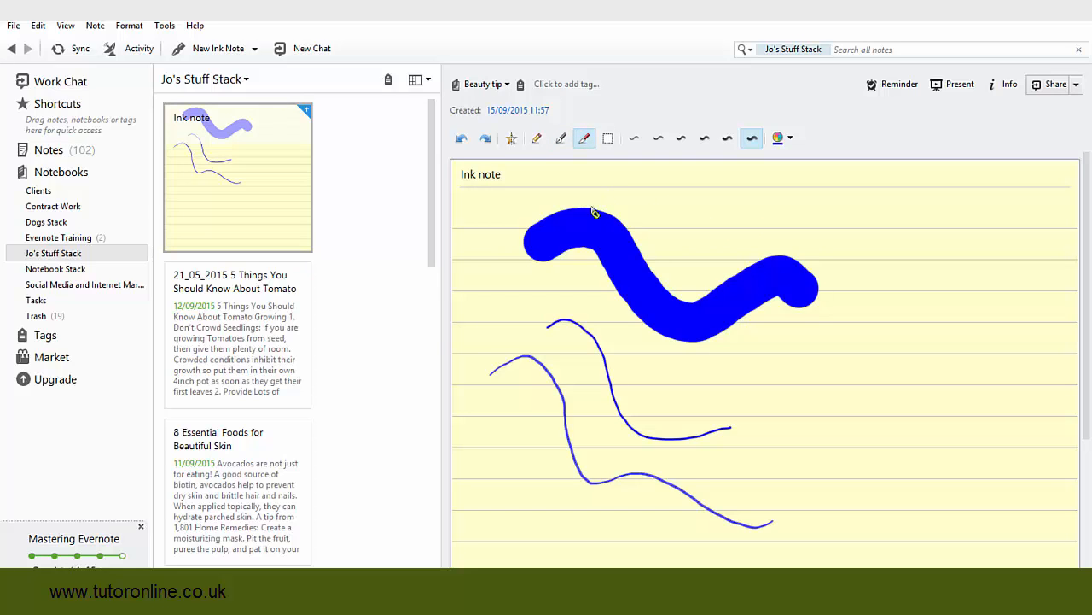
pyautogui.moveTo(534, 235)
pyautogui.mouseDown()
pyautogui.moveTo(652, 260)
pyautogui.moveTo(734, 320)
pyautogui.moveTo(828, 286)
pyautogui.mouseUp()
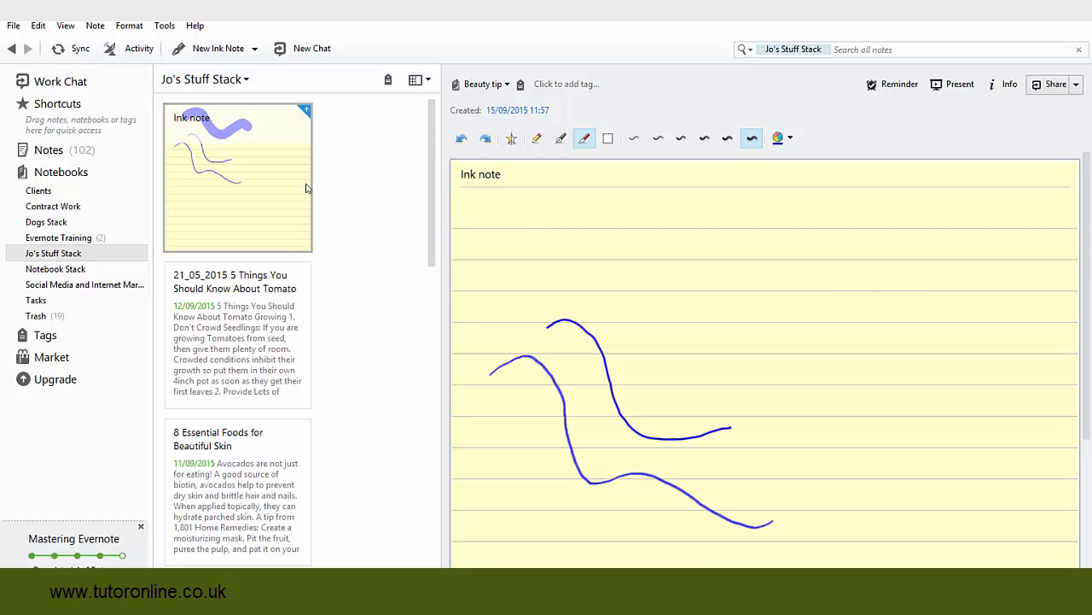
pyautogui.click(231, 154)
pyautogui.press('Delete')
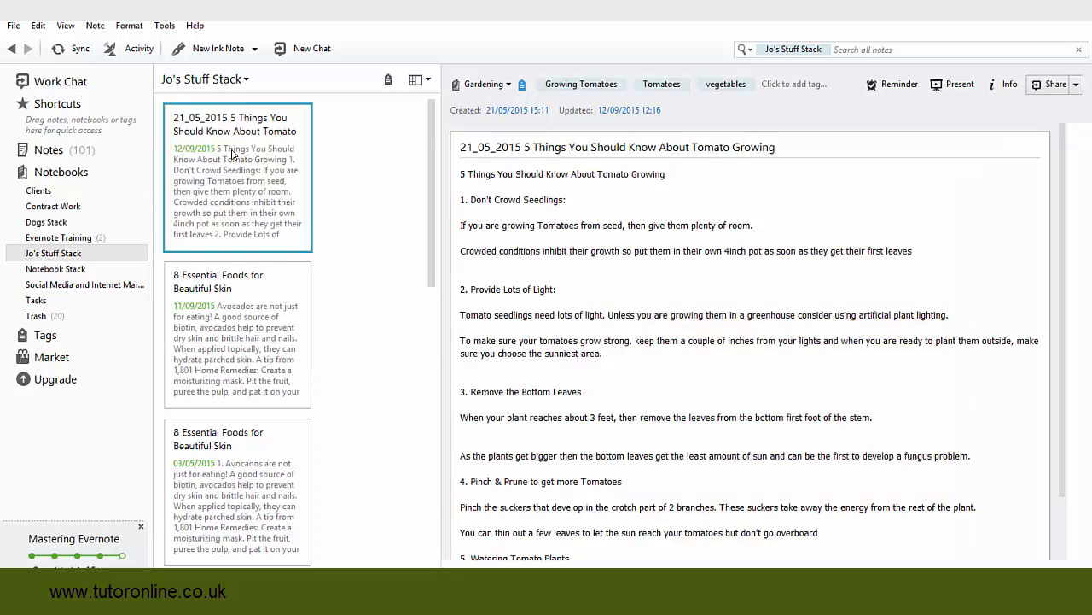
# Create a new audio note and record a short clip in it.
pyautogui.click(255, 50)
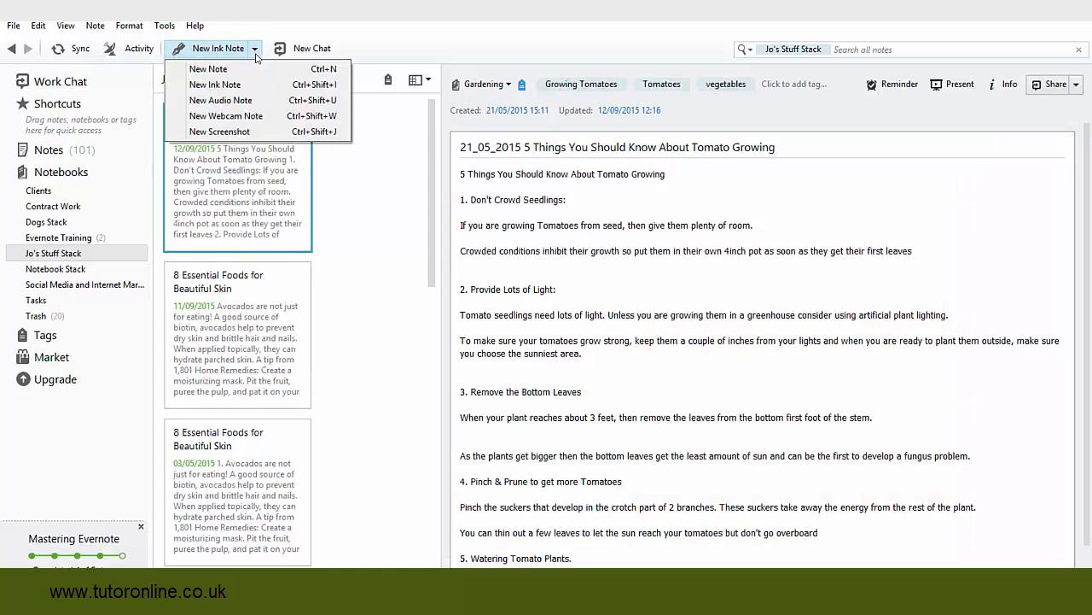
pyautogui.click(237, 101)
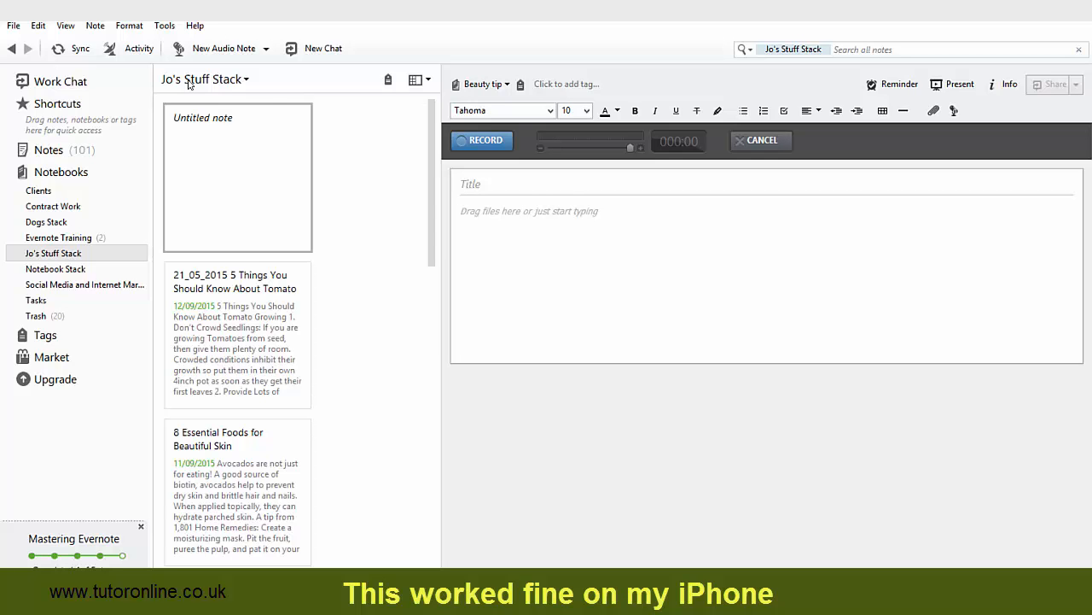
pyautogui.click(464, 145)
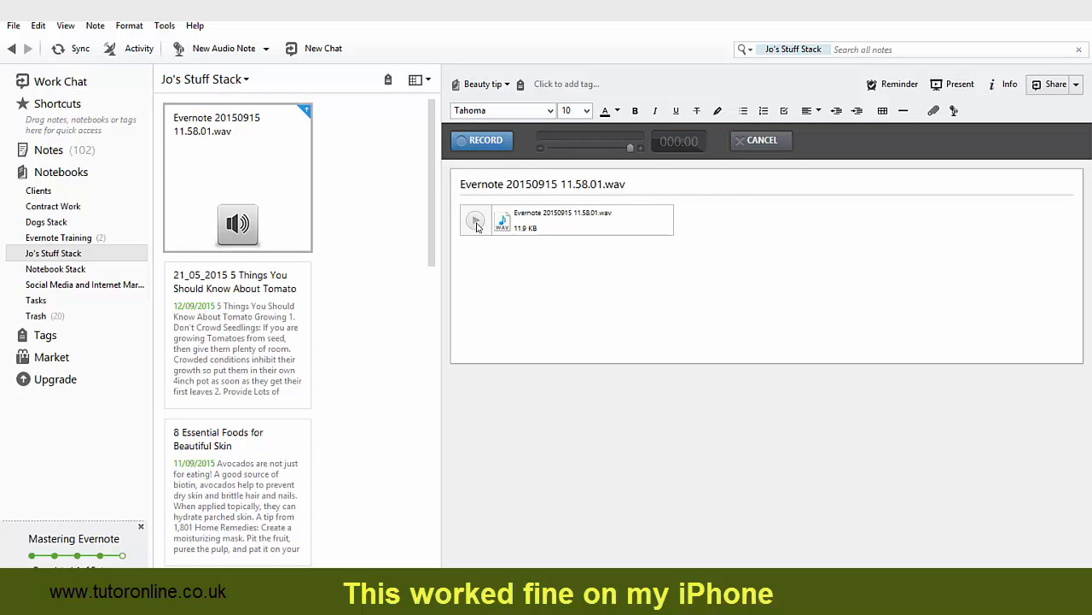
# Play back the recorded WAV clip, and delete the audio note.
pyautogui.click(475, 222)
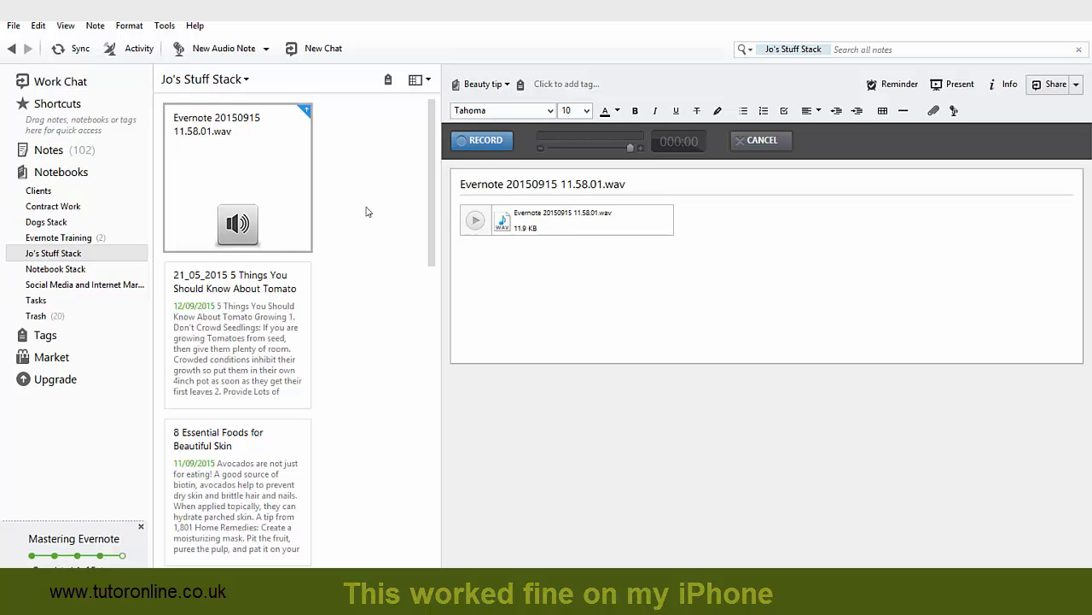
pyautogui.click(284, 172)
pyautogui.press('Delete')
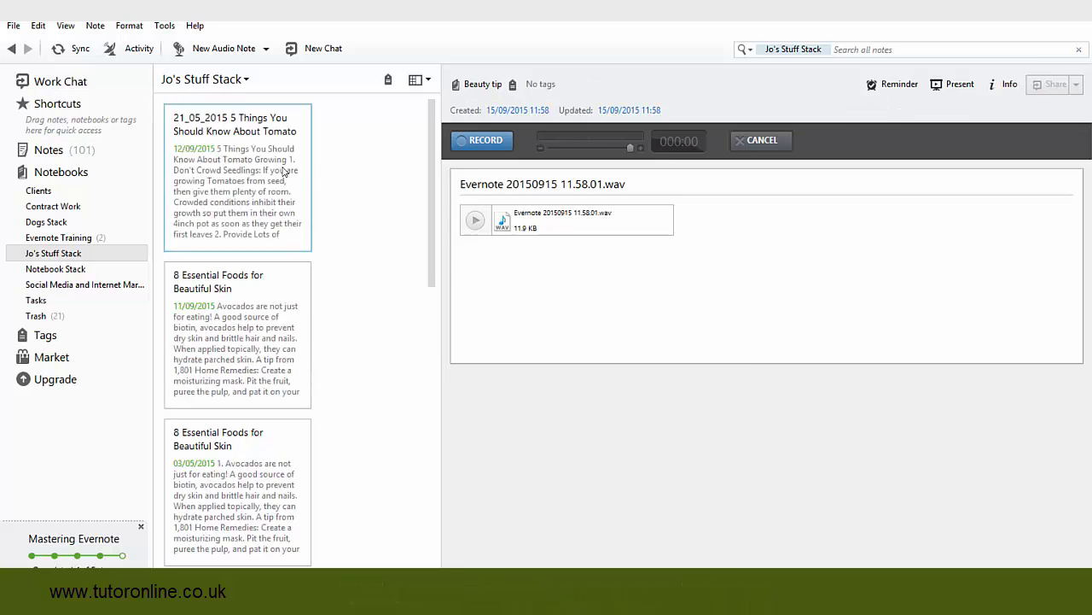
# Take a webcam snapshot and save it as a new webcam note, and delete that note.
pyautogui.click(267, 49)
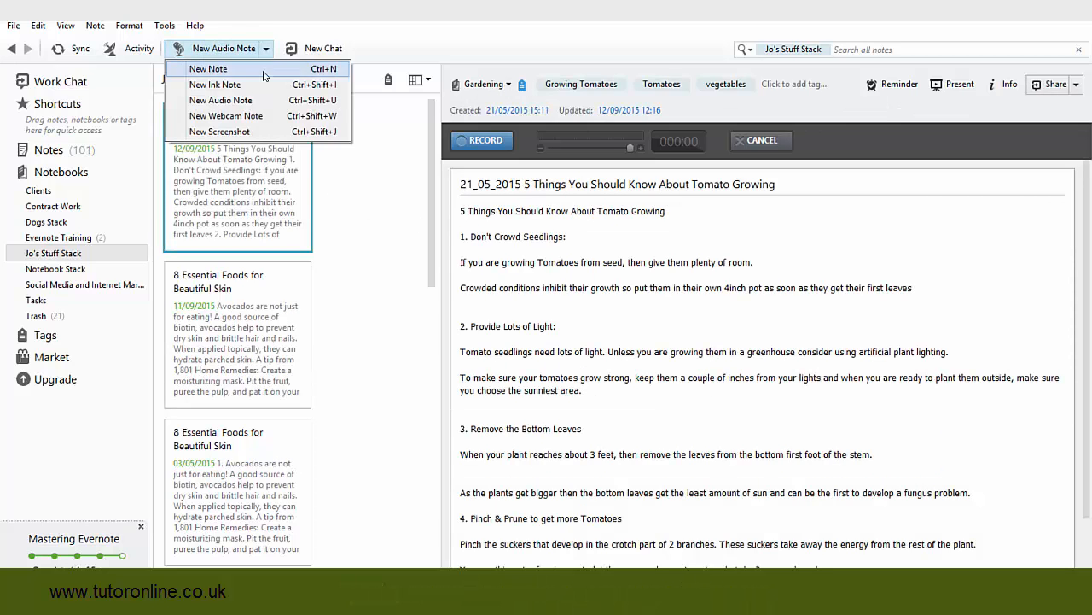
pyautogui.click(246, 116)
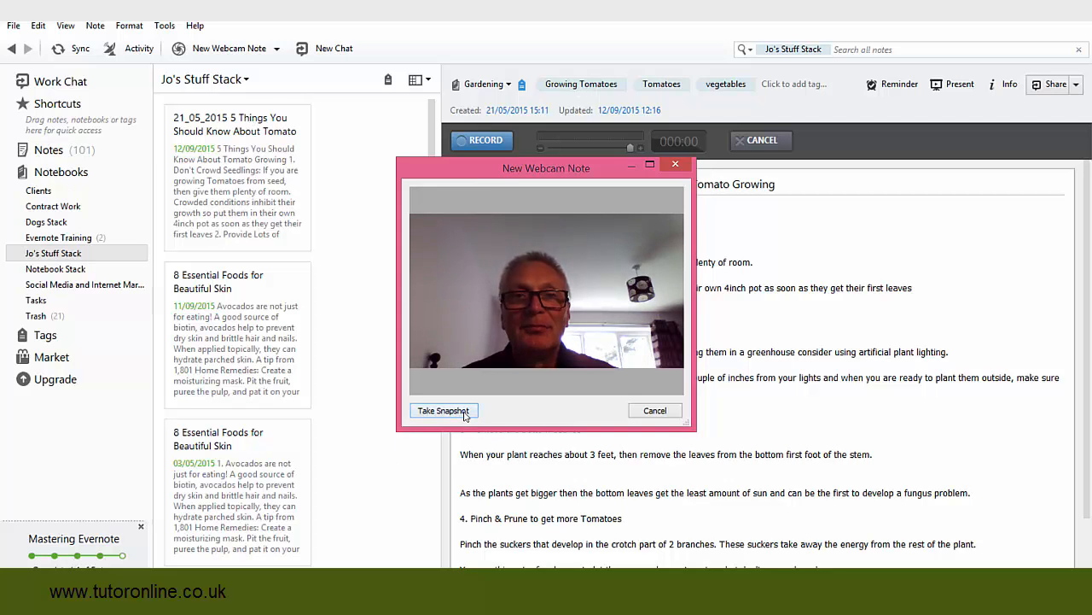
pyautogui.click(465, 411)
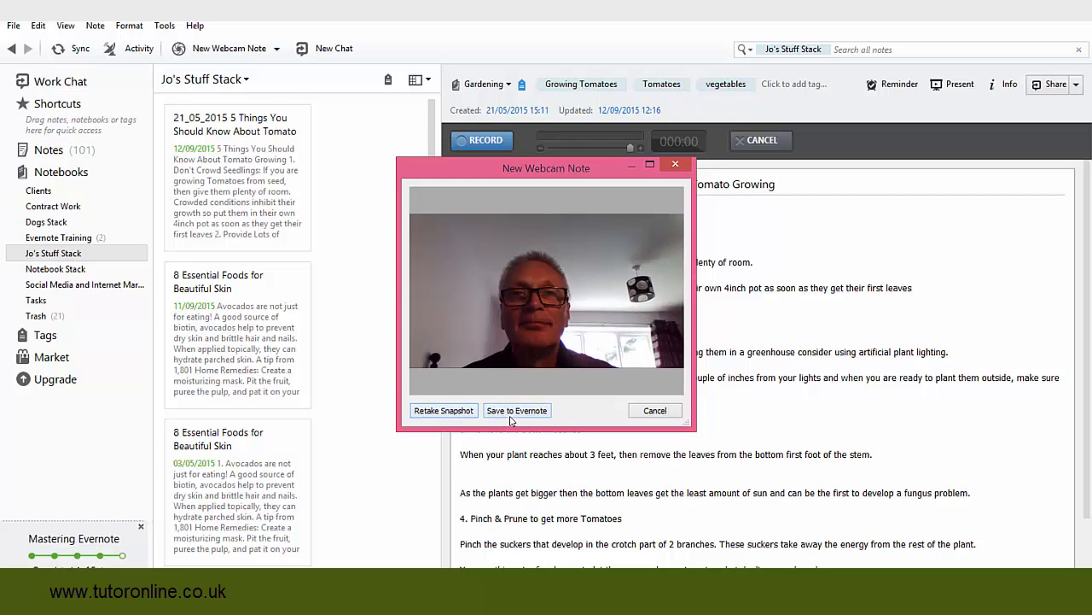
pyautogui.click(514, 416)
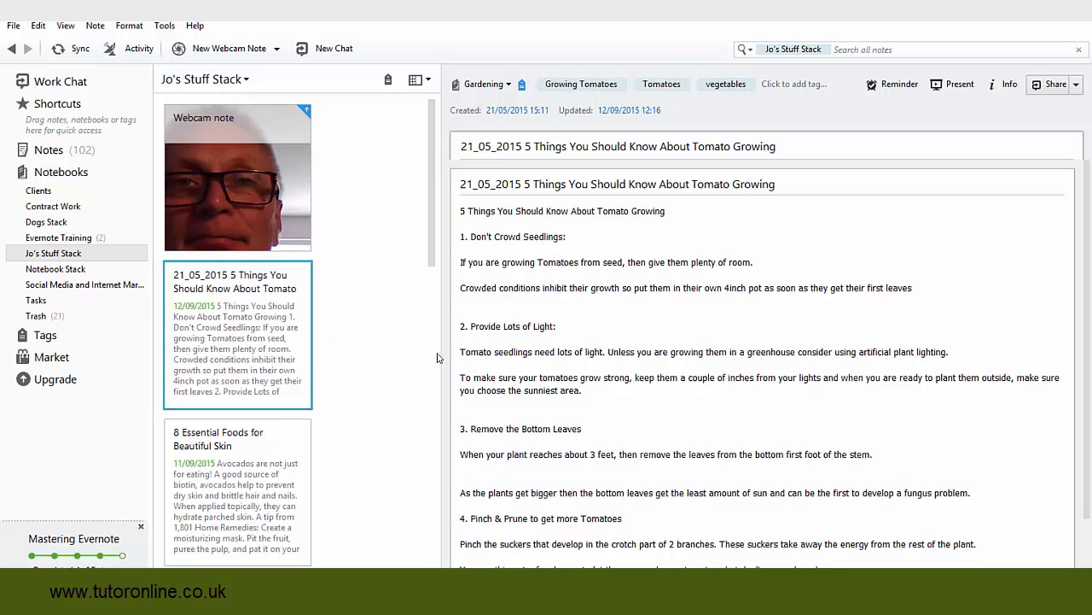
pyautogui.click(192, 169)
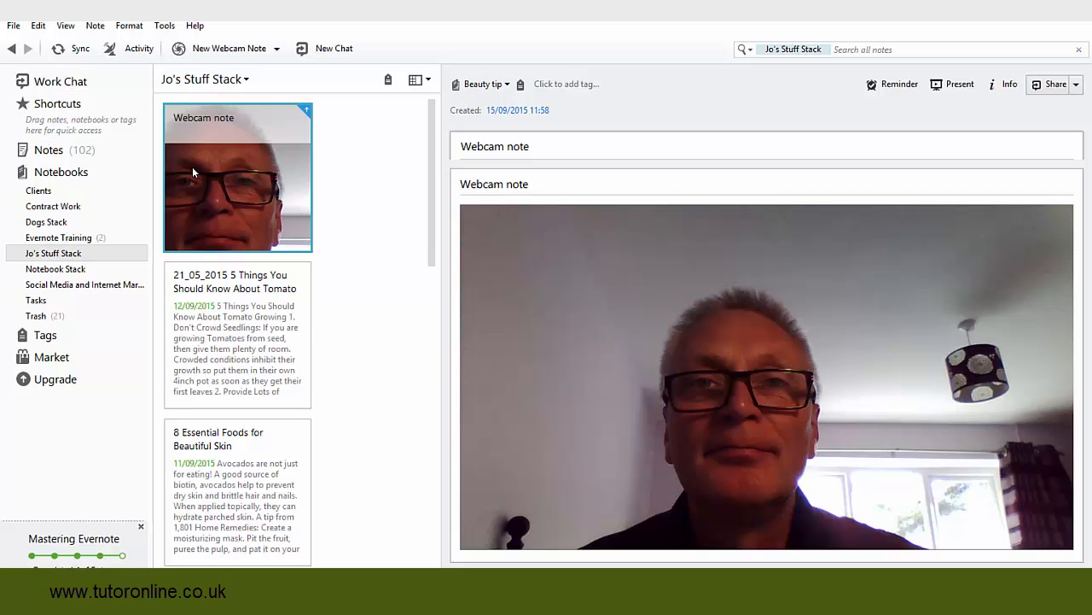
pyautogui.press('Delete')
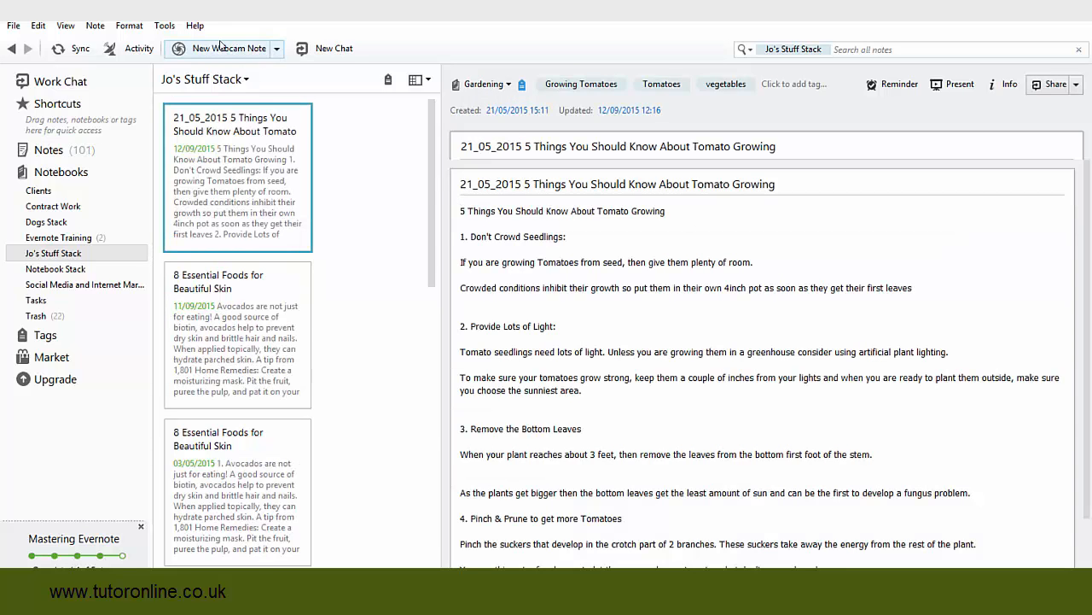
# Clip the central banner area of the evernote.com home page as a new screenshot note, and delete that note.
pyautogui.click(273, 52)
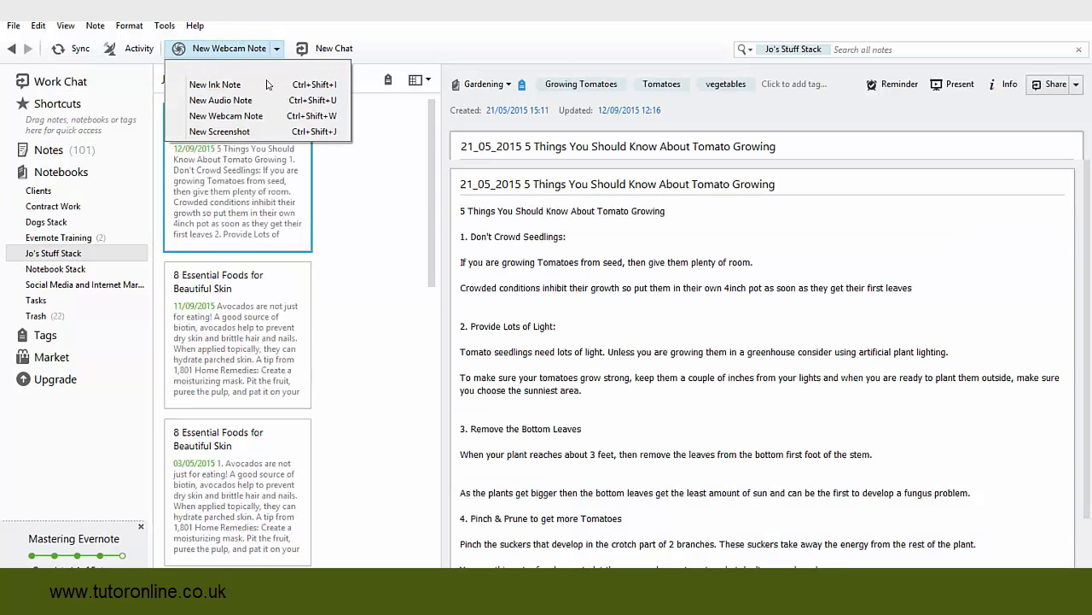
pyautogui.click(247, 134)
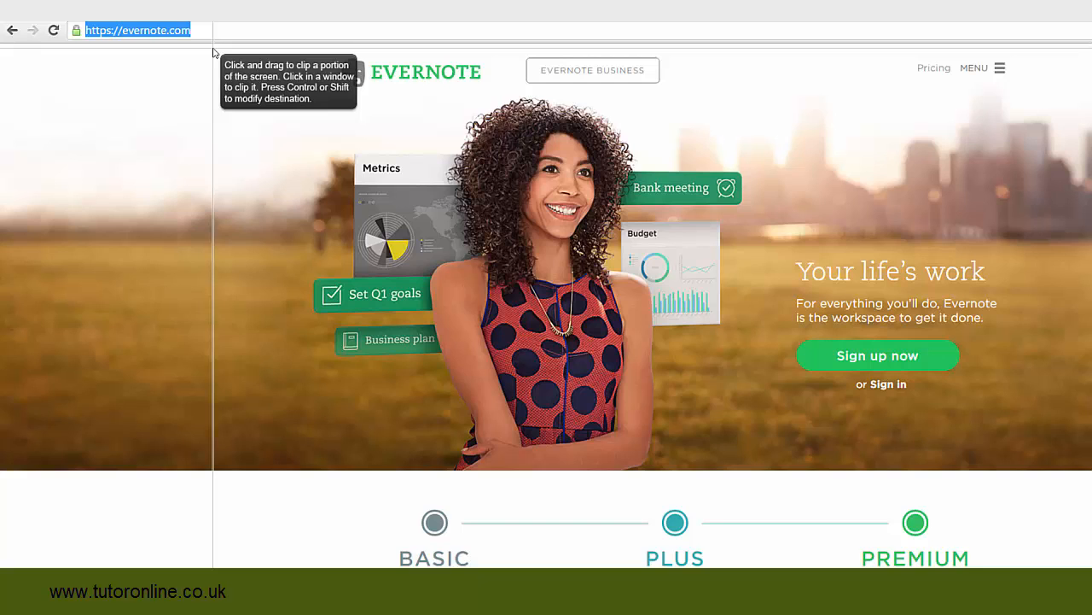
pyautogui.moveTo(214, 52)
pyautogui.mouseDown()
pyautogui.moveTo(666, 85)
pyautogui.moveTo(844, 268)
pyautogui.moveTo(786, 435)
pyautogui.moveTo(787, 474)
pyautogui.mouseUp()
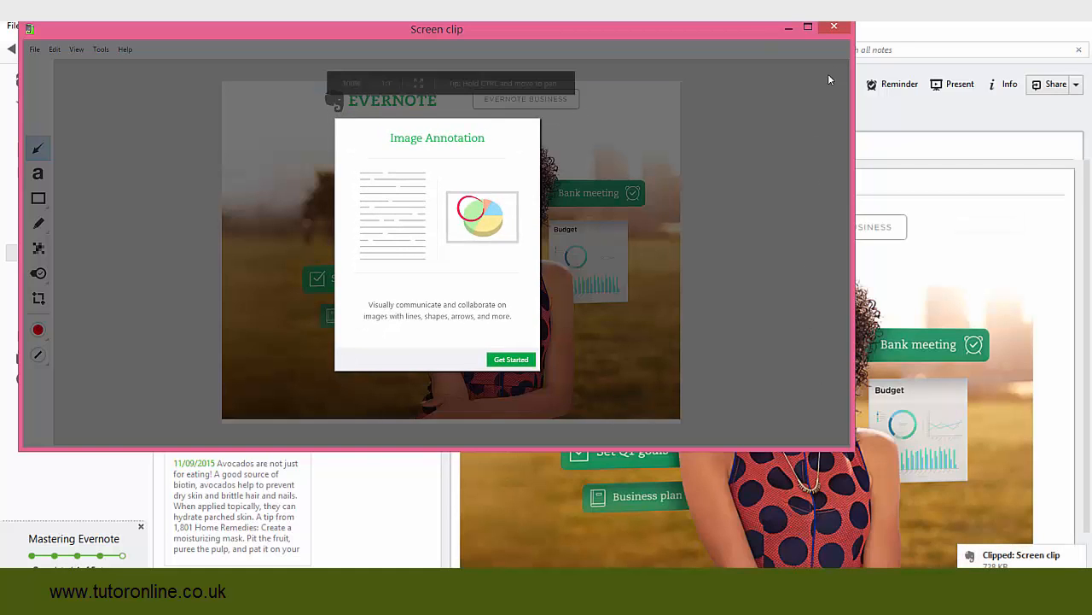
pyautogui.click(834, 27)
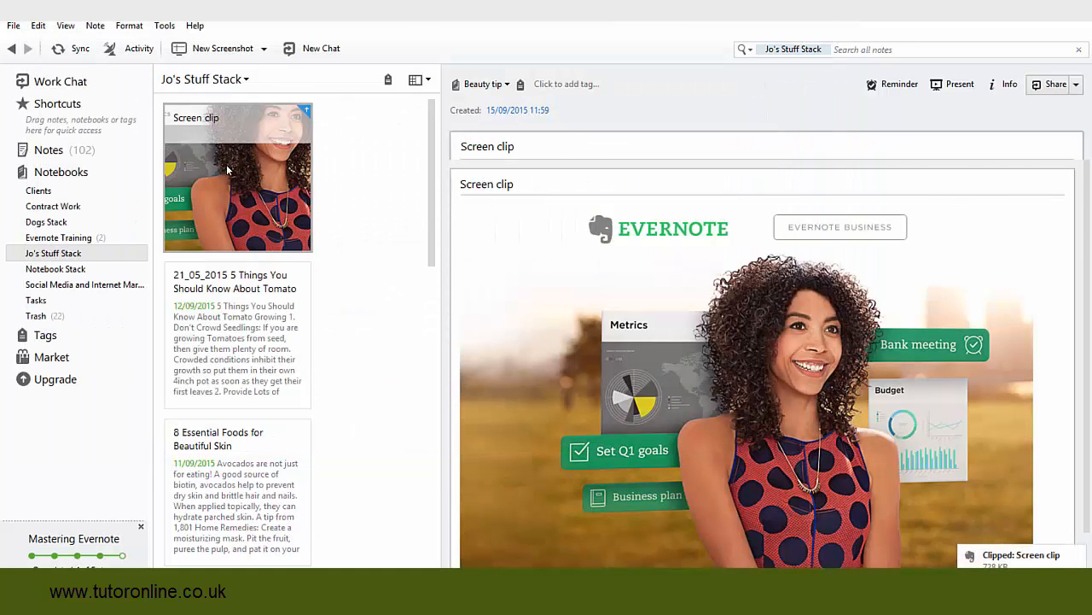
pyautogui.press('Delete')
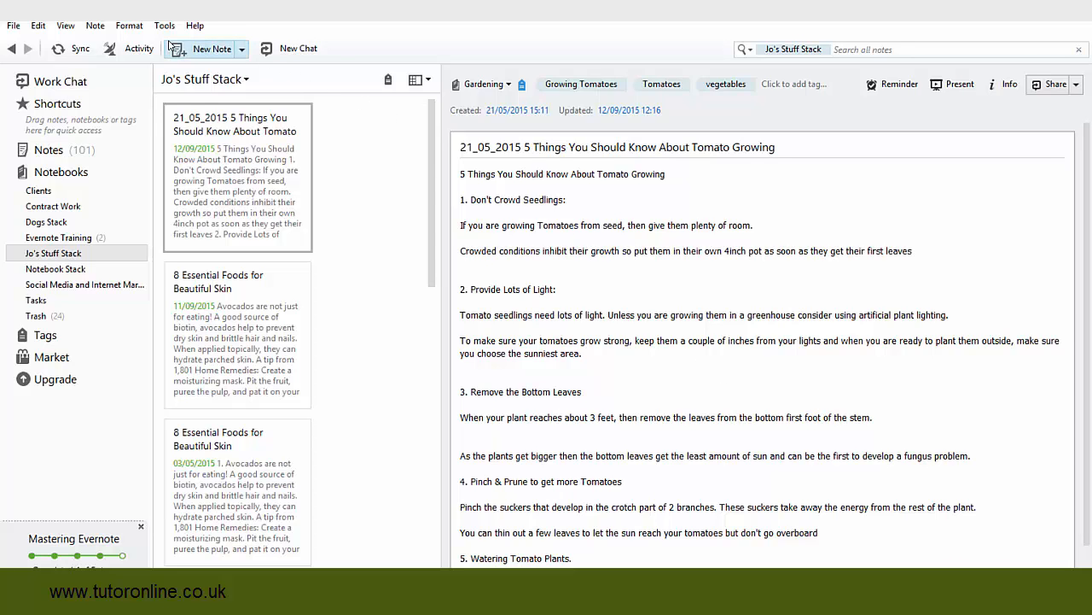
# Create a new text note, and go through the font and size choices, keeping Tahoma at size 10.
pyautogui.click(171, 45)
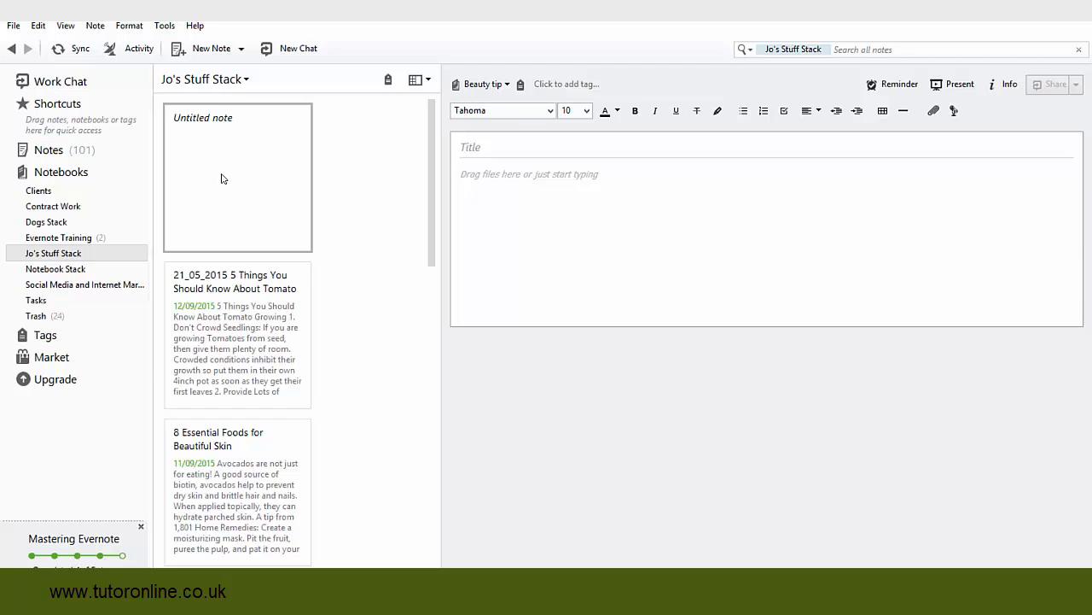
pyautogui.click(551, 112)
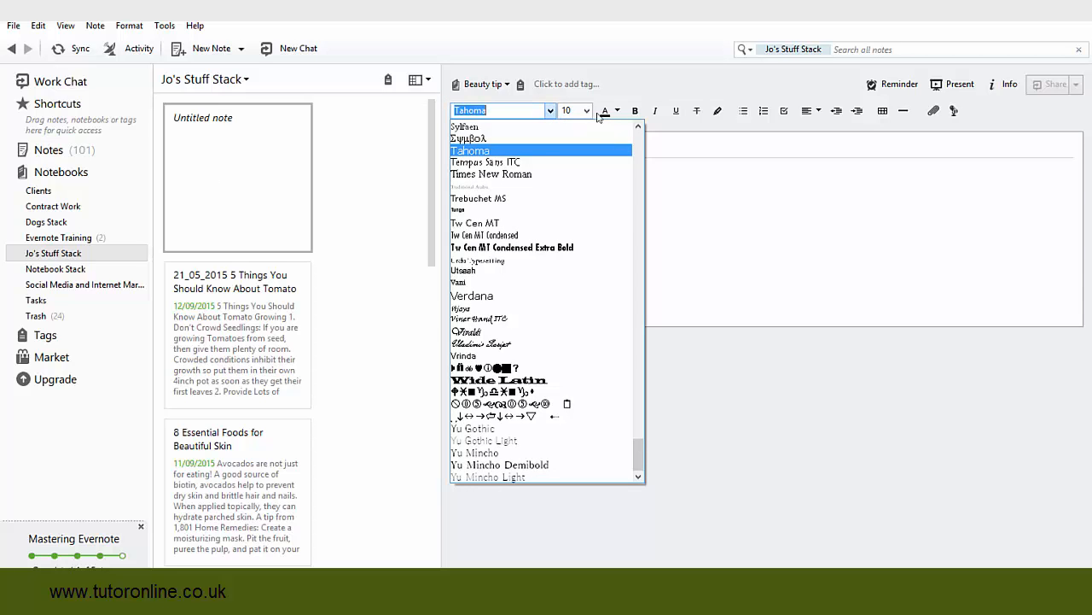
pyautogui.press('Return')
pyautogui.press('Tab')
pyautogui.hotkey('alt', 'Down')
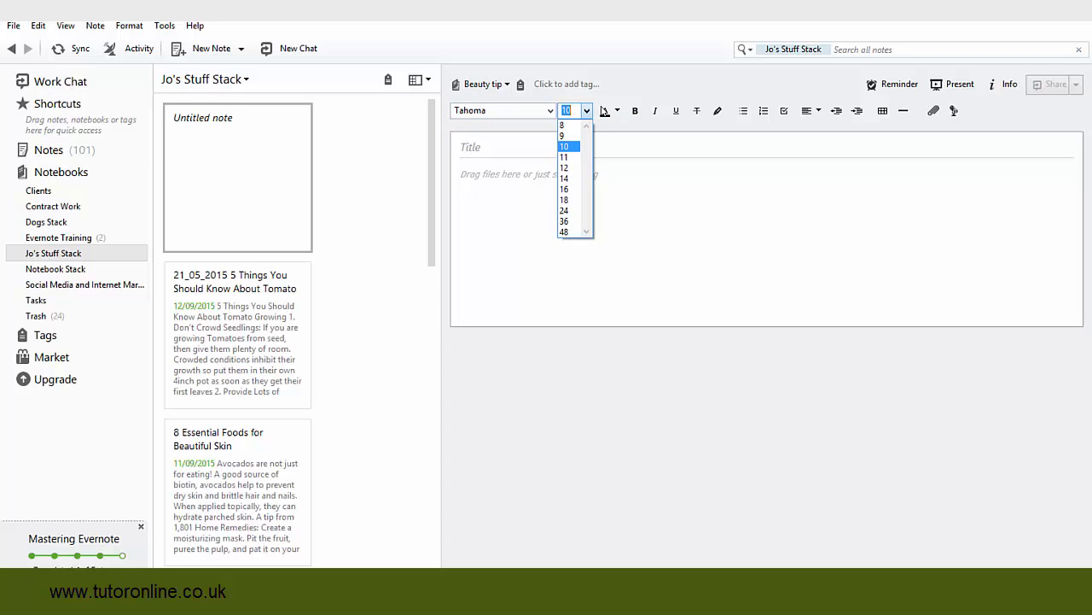
pyautogui.press('Return')
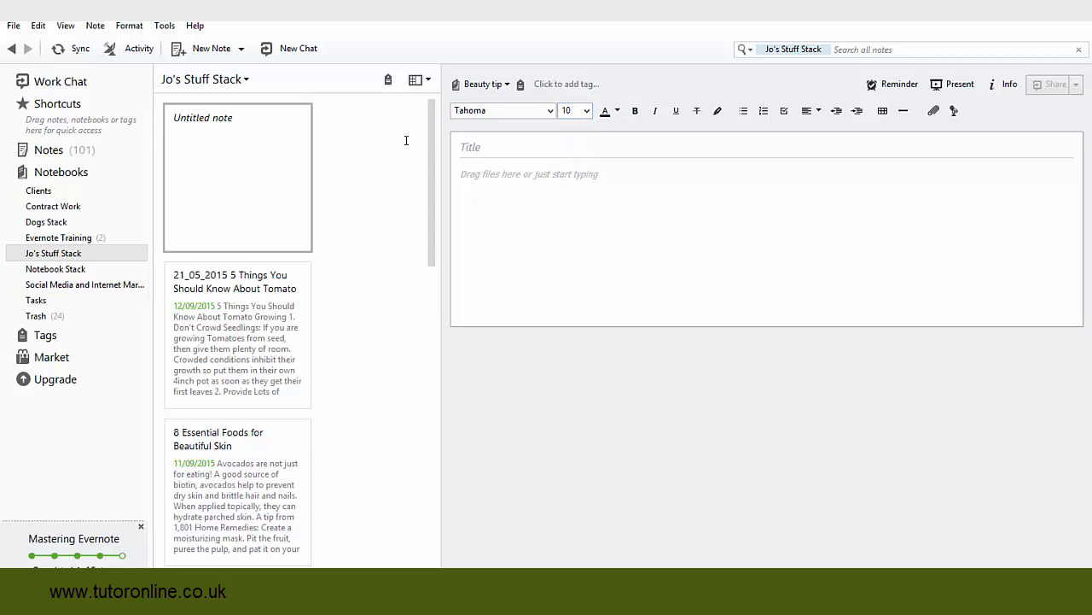
# Add a bulleted list item reading "here is a list" to the note, and end the list.
pyautogui.click(744, 111)
pyautogui.write('here ')
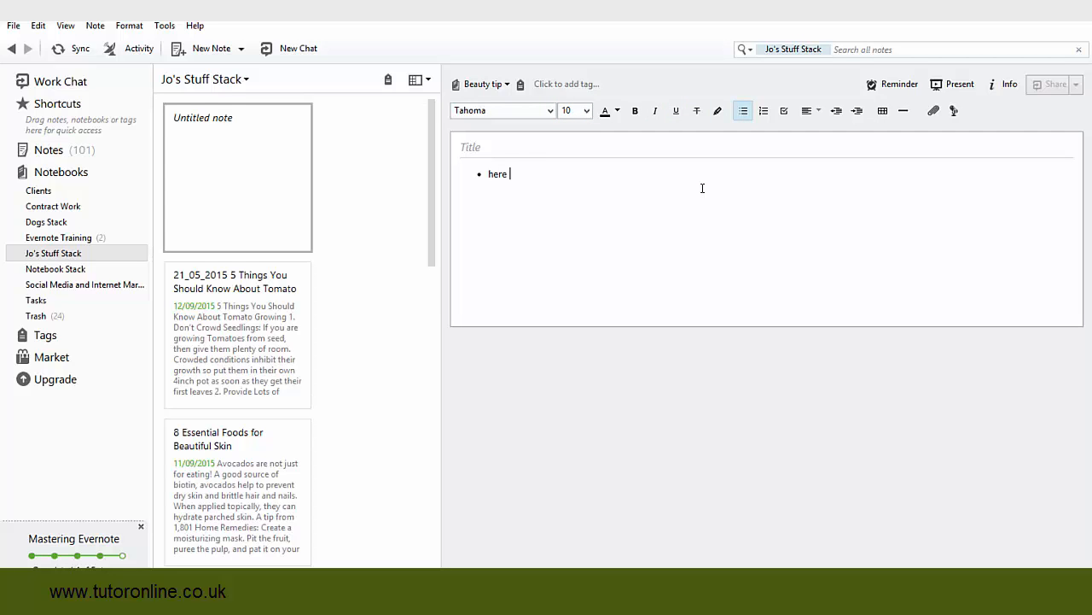
pyautogui.write('is a list')
pyautogui.press('Return')
pyautogui.press('Return')
# Add a checkbox item reading "Please confirm" below the list, and tick it.
pyautogui.click(783, 110)
pyautogui.write('Please')
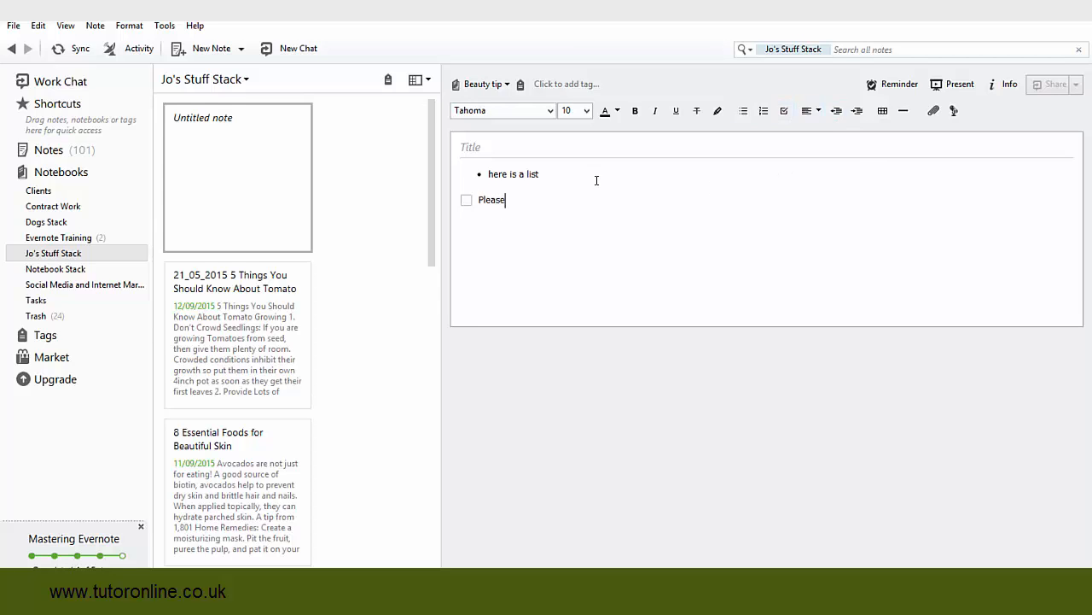
pyautogui.write(' confirm')
pyautogui.click(467, 200)
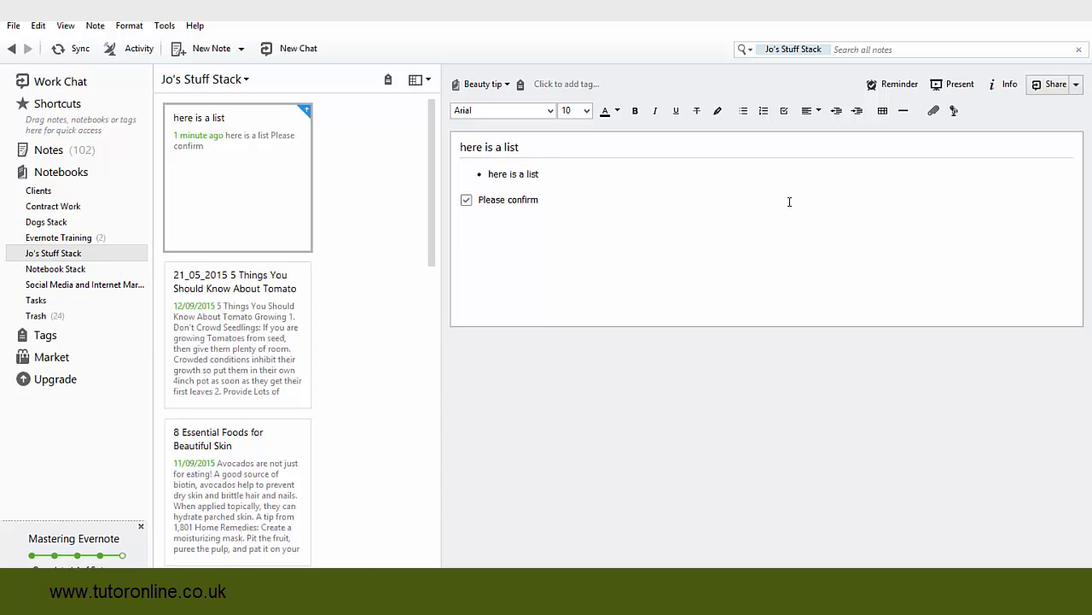
# Attach the Word document "How to Create a Website in 10 MinsWeW.docx" to the note.
pyautogui.click(933, 110)
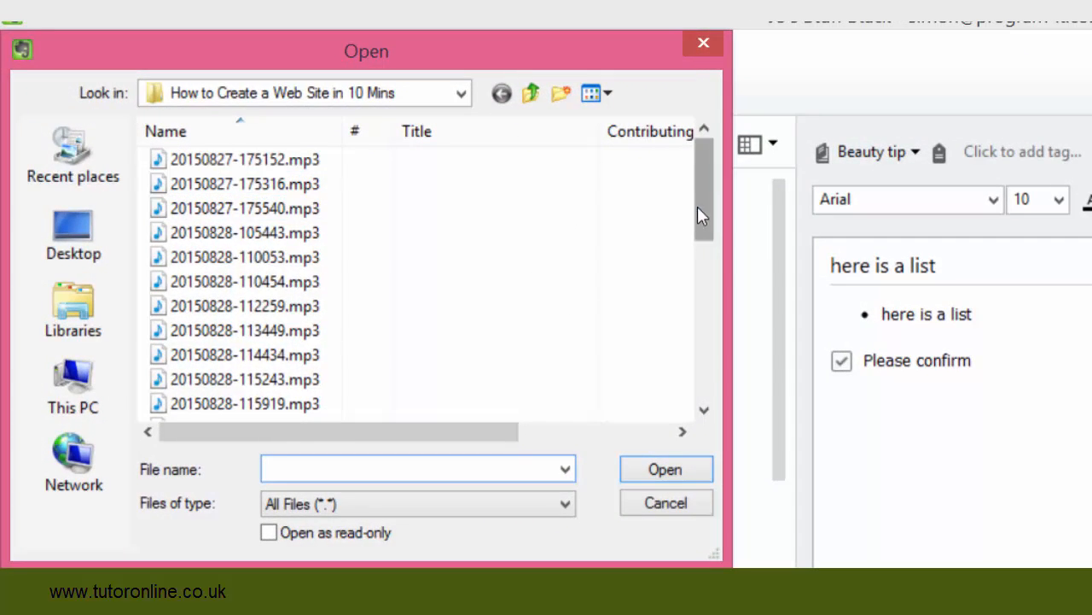
pyautogui.moveTo(471, 132); pyautogui.dragTo(479, 267)
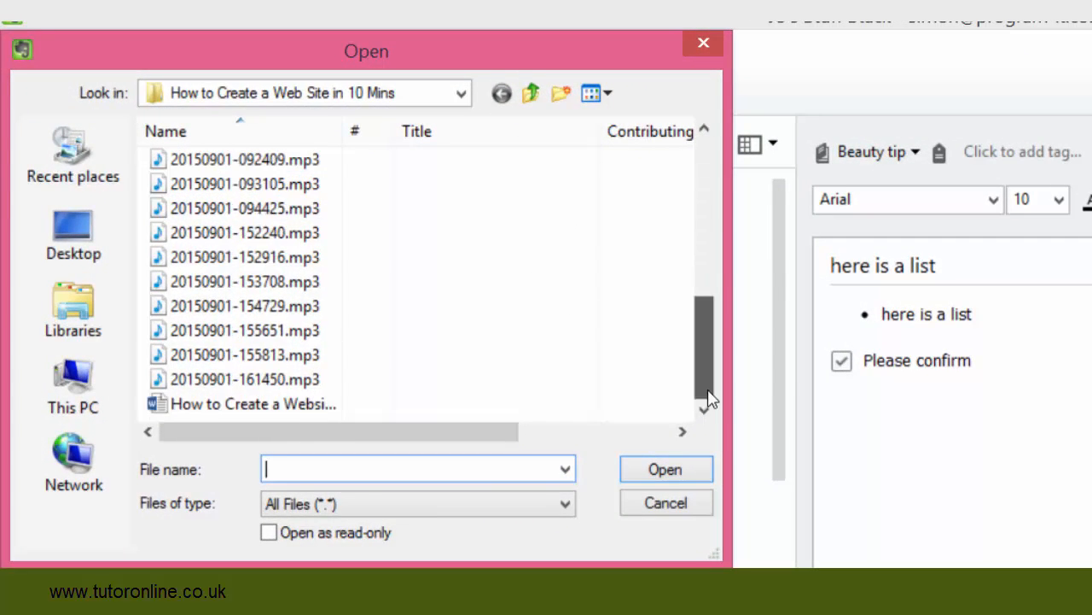
pyautogui.click(301, 406)
pyautogui.click(662, 471)
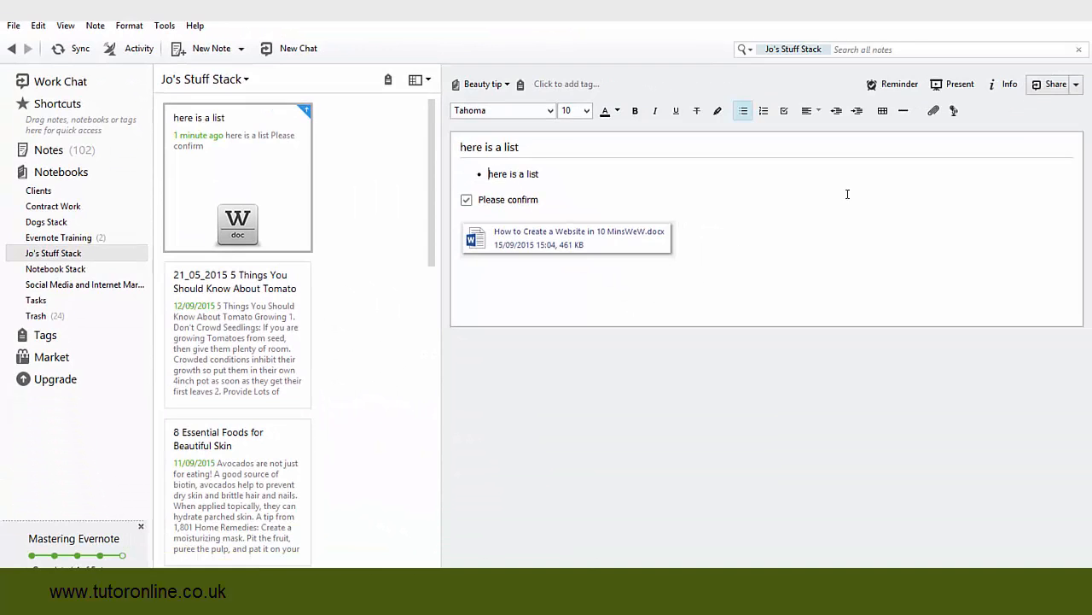
# Open the audio recorder in the note and cancel it, and remove the attached Word document.
pyautogui.click(954, 110)
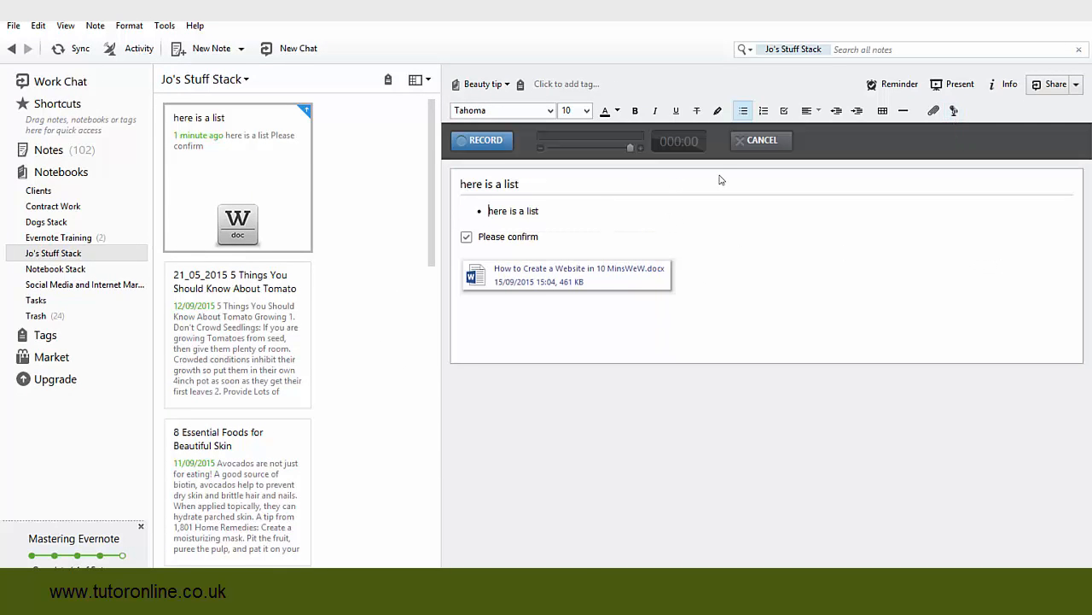
pyautogui.click(766, 142)
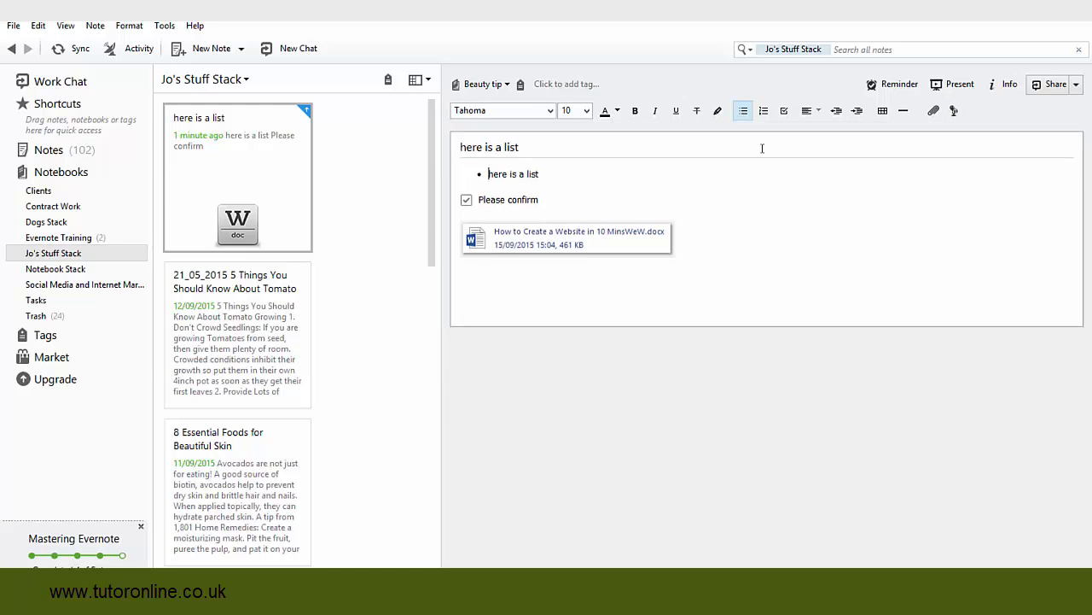
pyautogui.press('BackSpace')
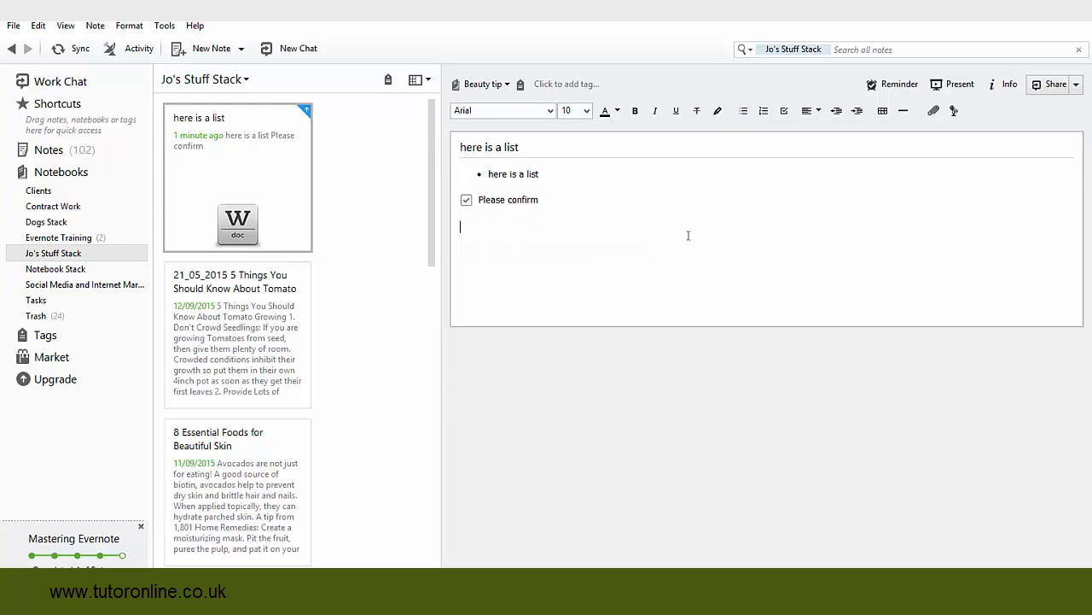
# Paste the Rugby World Cup article below the "Please confirm" checkbox item, and select the whole pasted article.
pyautogui.write('Rugby World Cup Hosts: England Dates: 18 September-31 October Coverage: Live on BBC Radio 5 live and sports extra, BBC local radio, plus live text commentary on every match on the BBC Sport website. Further coverage: BBC Radio Wales, BBC Radio Cymru, BBC Radio Scotland, BBC Radio Ulster and BBC local radio. England captain Chris Robshaw says handling the size of the occasion will be a crucial part of the hosts\' World Cup opener against Fiji at Twickenham. Robshaw leads the same starting XV that beat Ireland 21-13 in England\'s final warm-up match. The flanker, 29, says the players know Friday\'s game (20:00 BST kick-off) will be different to any other. "We are under no illusions as to exactly how big it is going to be," he told BBC Sport. Twickenham will stage the opening ceremony for the World Cup ahead of the match. "We\'ve spoken a little bit about what to expect, and what\'s different. The warm-up is going to be slightly different because you can\'t go on the actual pitch," said Robshaw.')
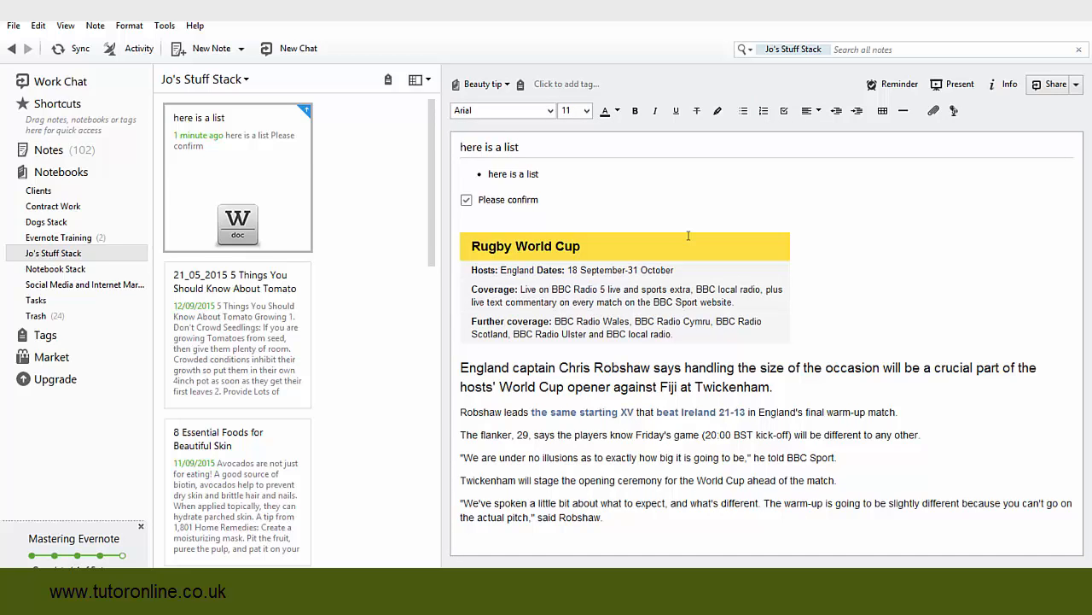
pyautogui.click(621, 520)
pyautogui.moveTo(606, 517); pyautogui.dragTo(372, 195)
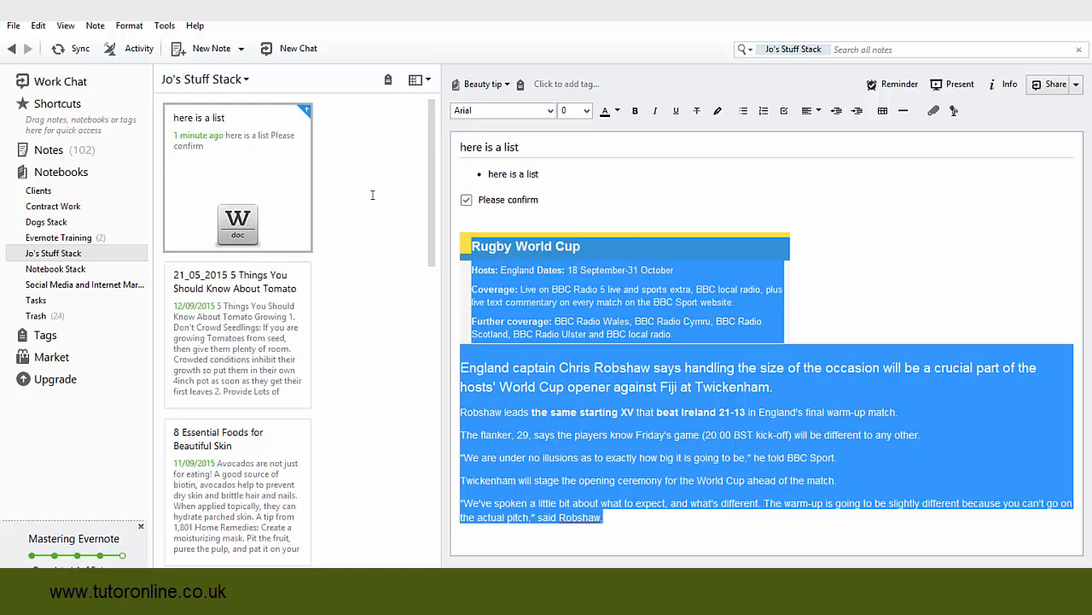
# Simplify the formatting of the selected Rugby World Cup article, and undo that change.
pyautogui.rightClick(566, 299)
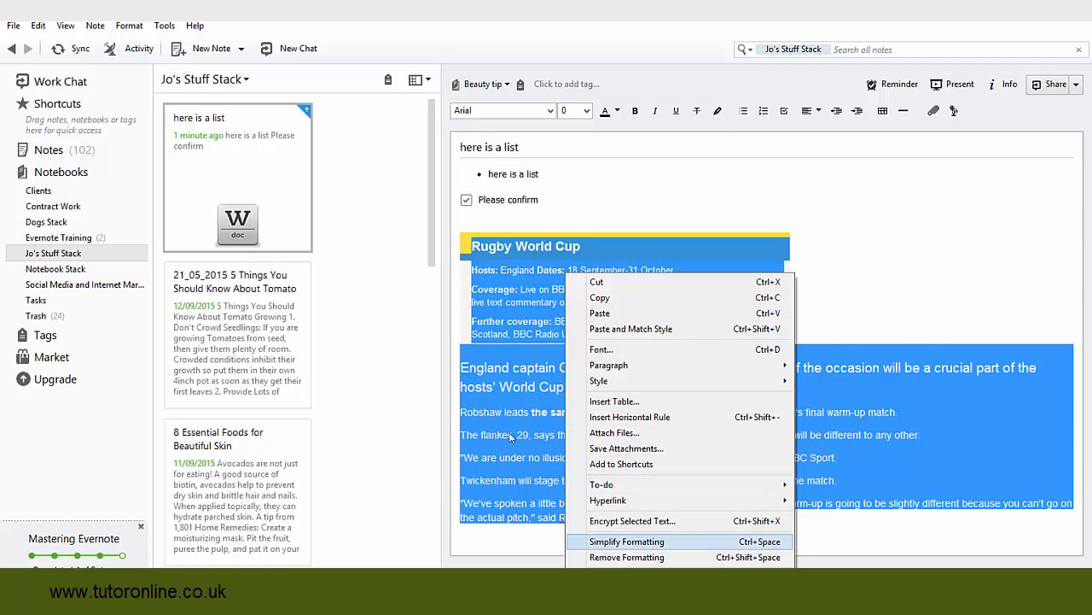
pyautogui.press('Return')
pyautogui.click(865, 190)
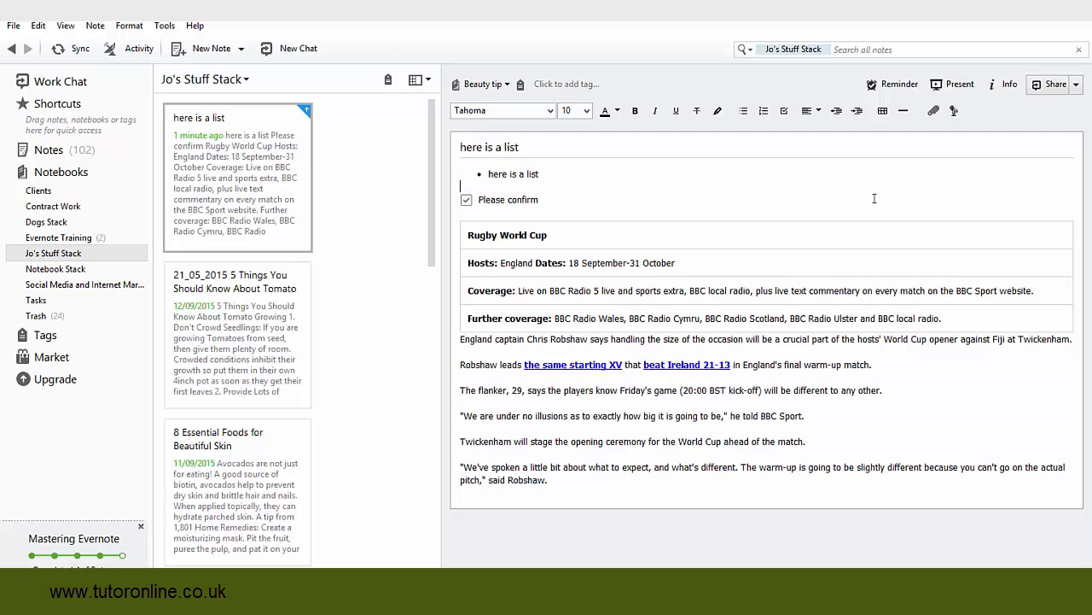
pyautogui.hotkey('ctrl', 'z')
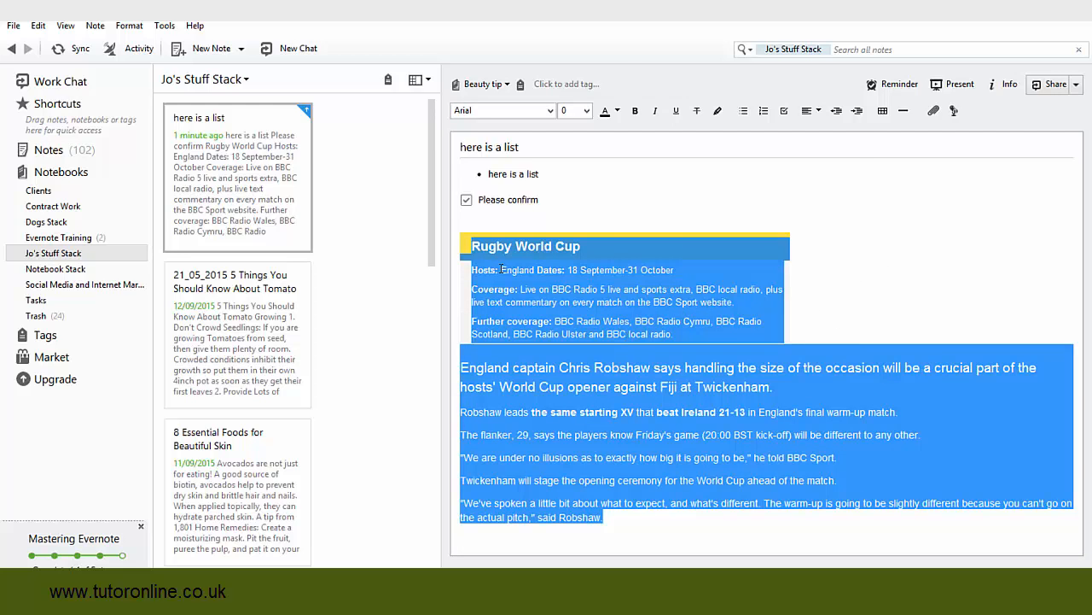
# Remove all formatting from the selected Rugby World Cup article.
pyautogui.rightClick(627, 338)
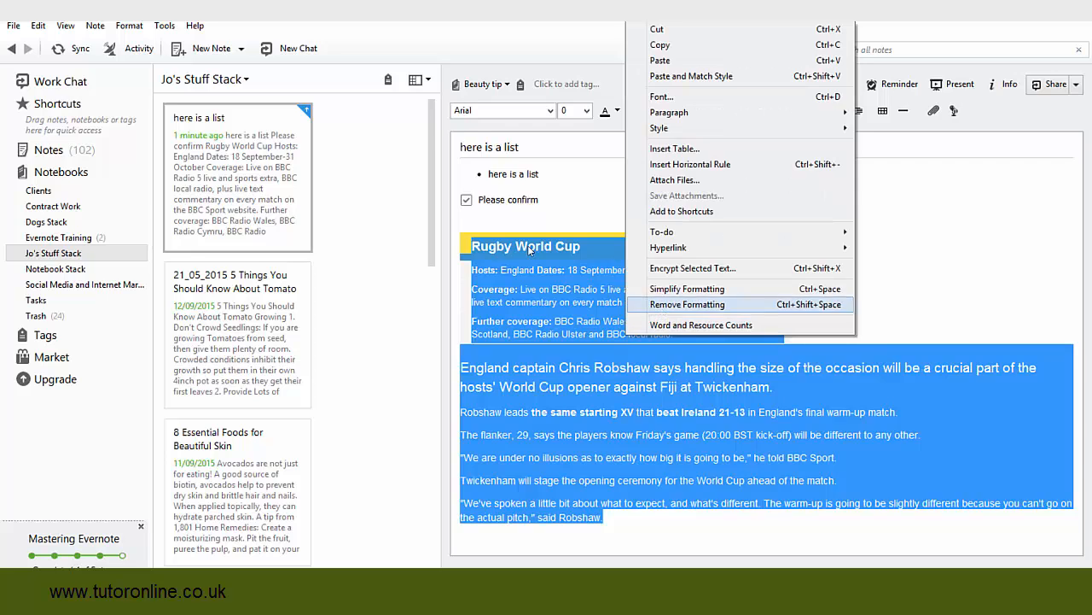
pyautogui.click(661, 307)
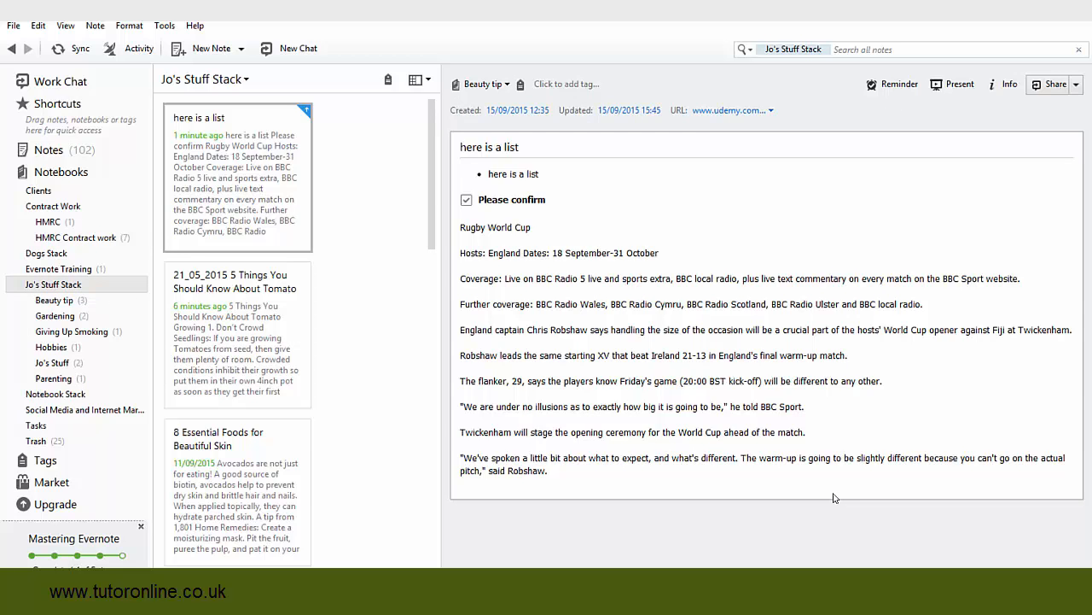
# Delete the "here is a list" note and open the Trash.
pyautogui.click(241, 334)
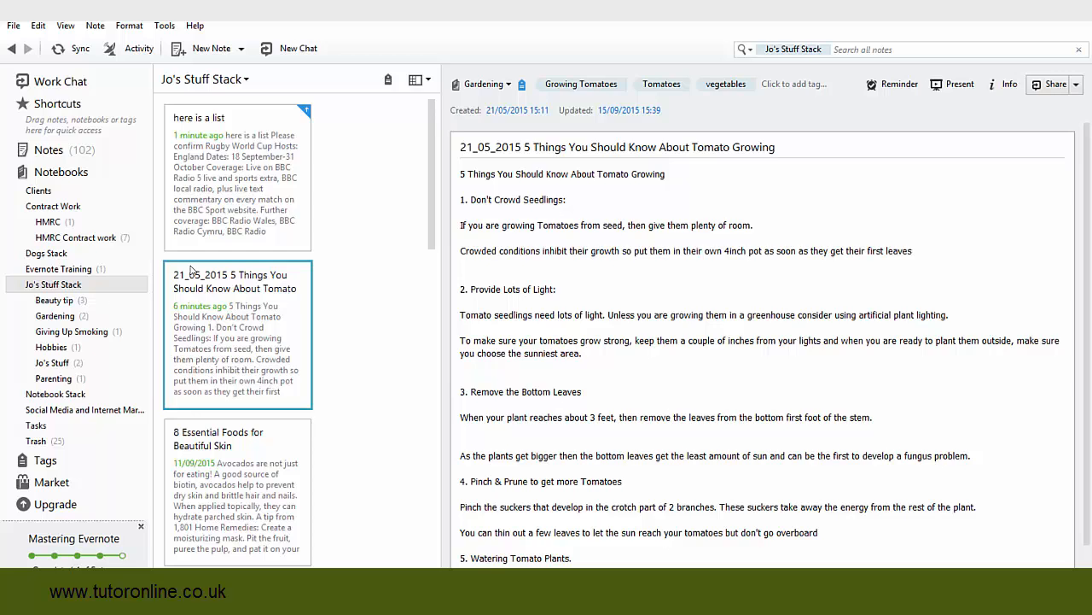
pyautogui.click(240, 223)
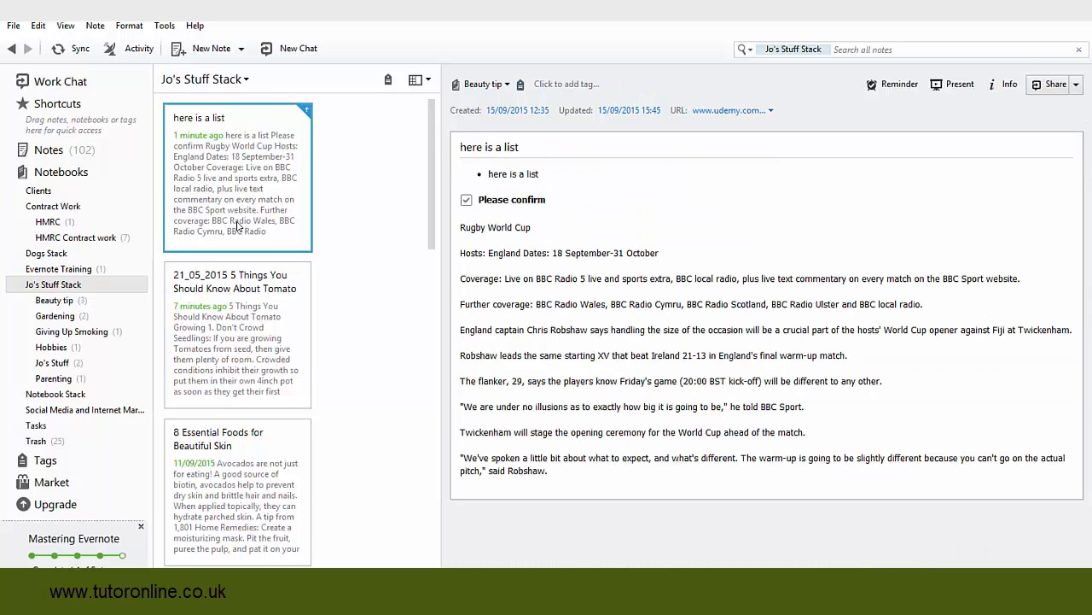
pyautogui.press('Delete')
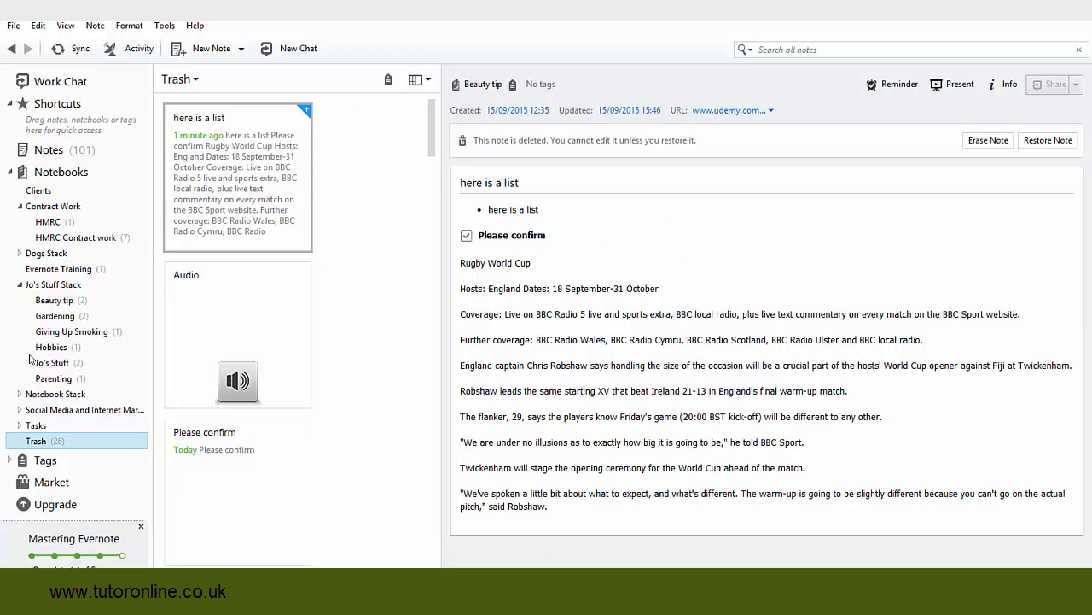
# Restore the "here is a list" note from the Trash and return to the notebook stack it came from.
pyautogui.rightClick(234, 187)
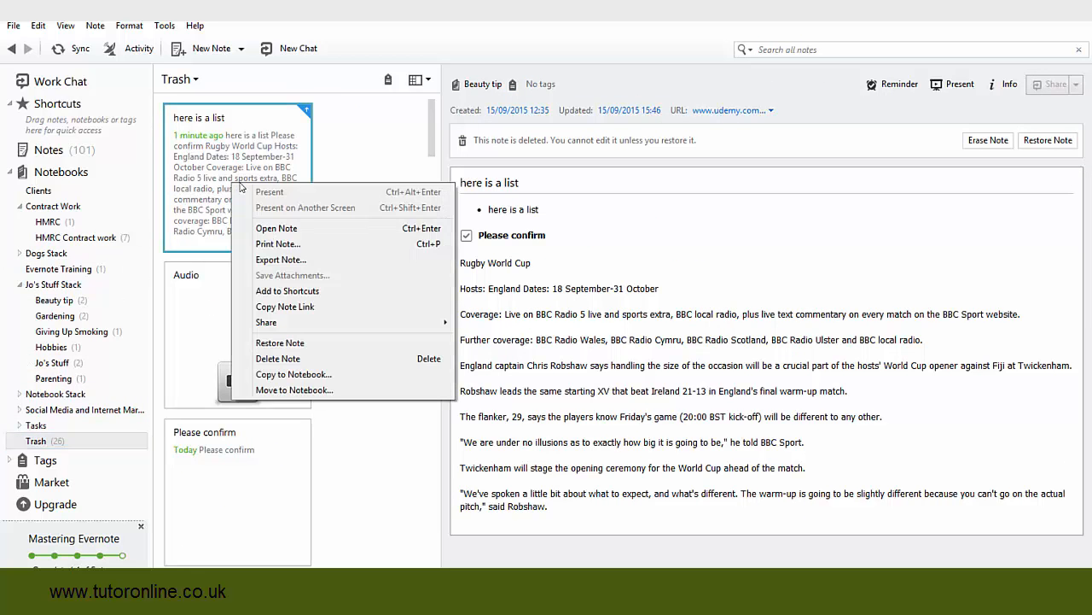
pyautogui.click(289, 343)
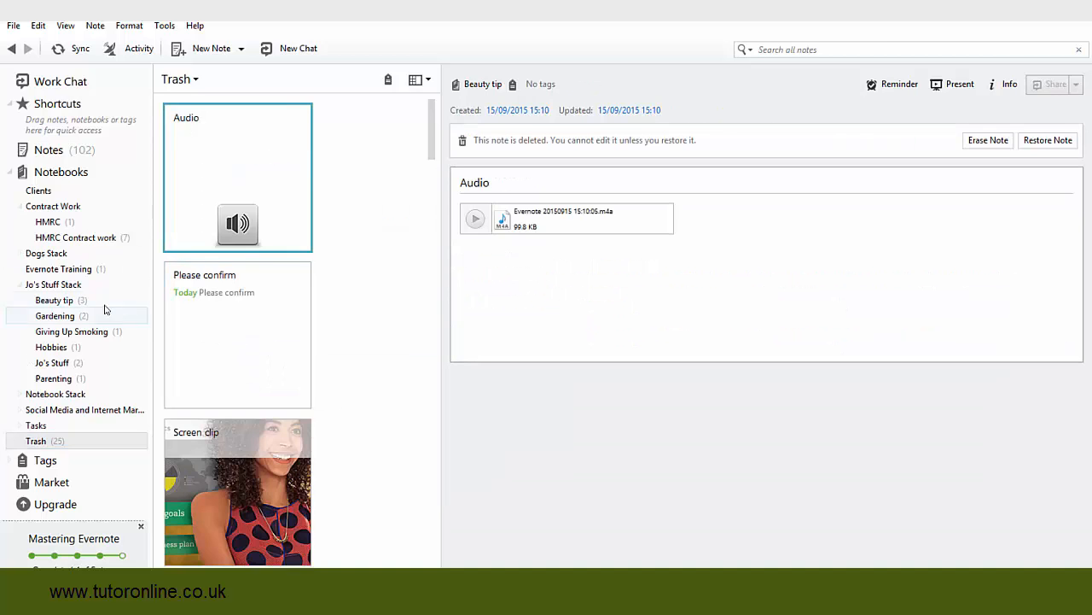
pyautogui.click(53, 285)
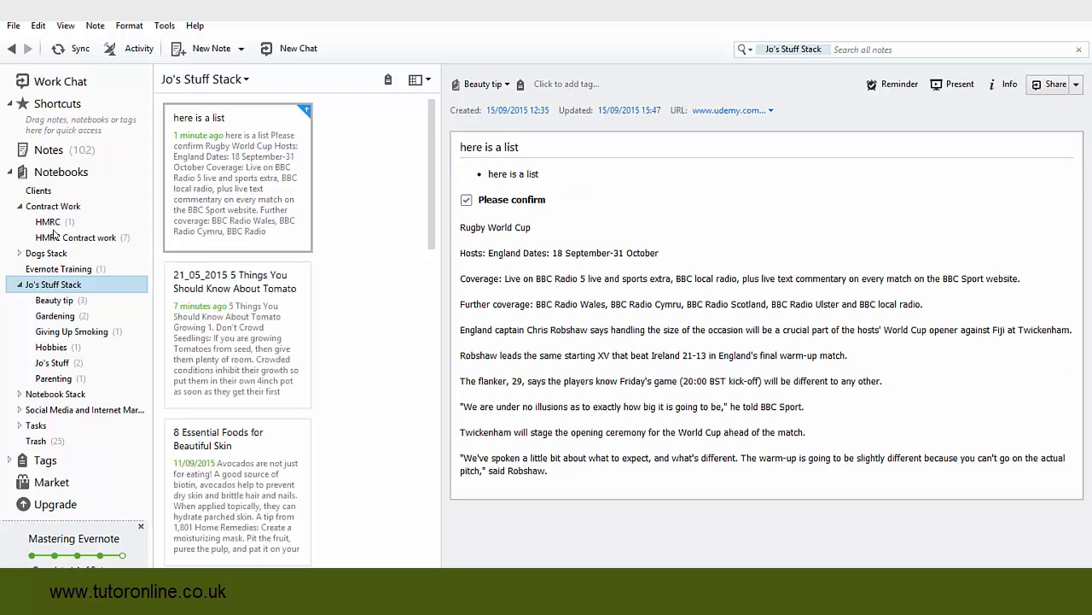
# Start copying the "here is a list" note to another notebook, opening the choice of destination notebook.
pyautogui.rightClick(256, 181)
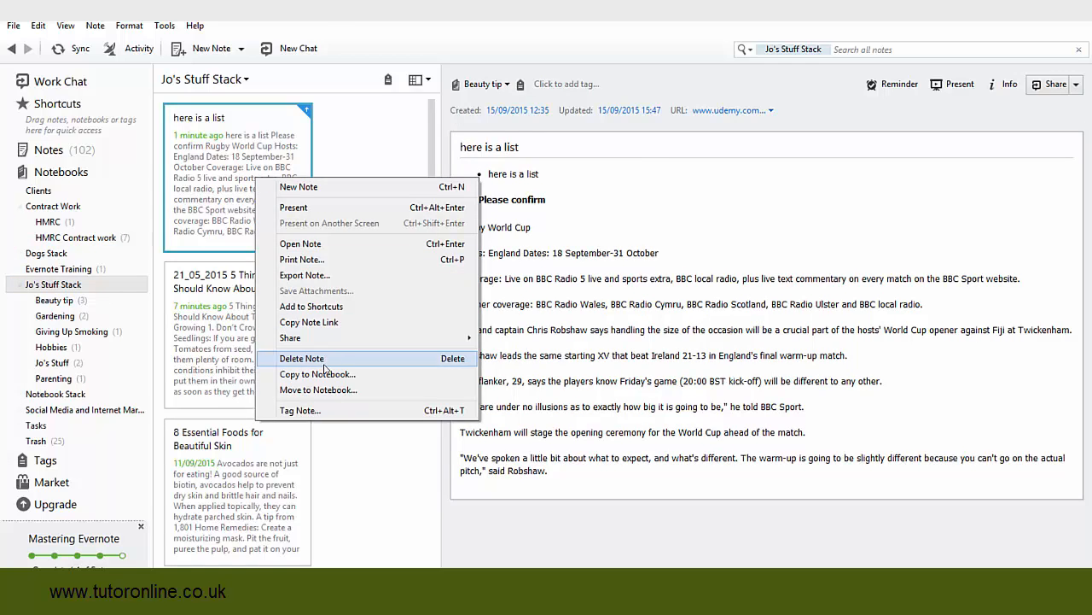
pyautogui.press('Return')
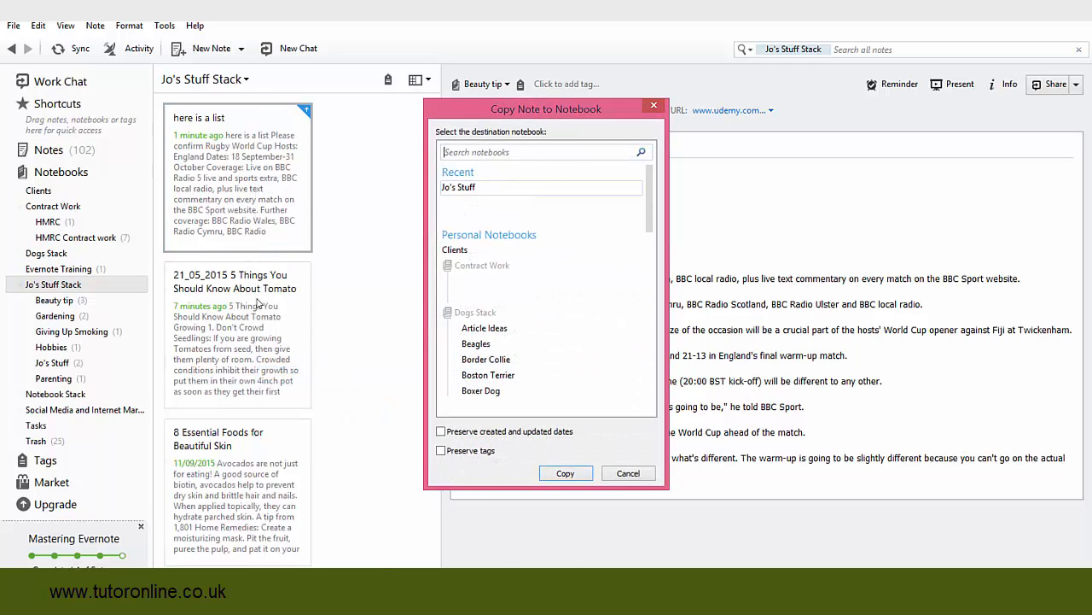